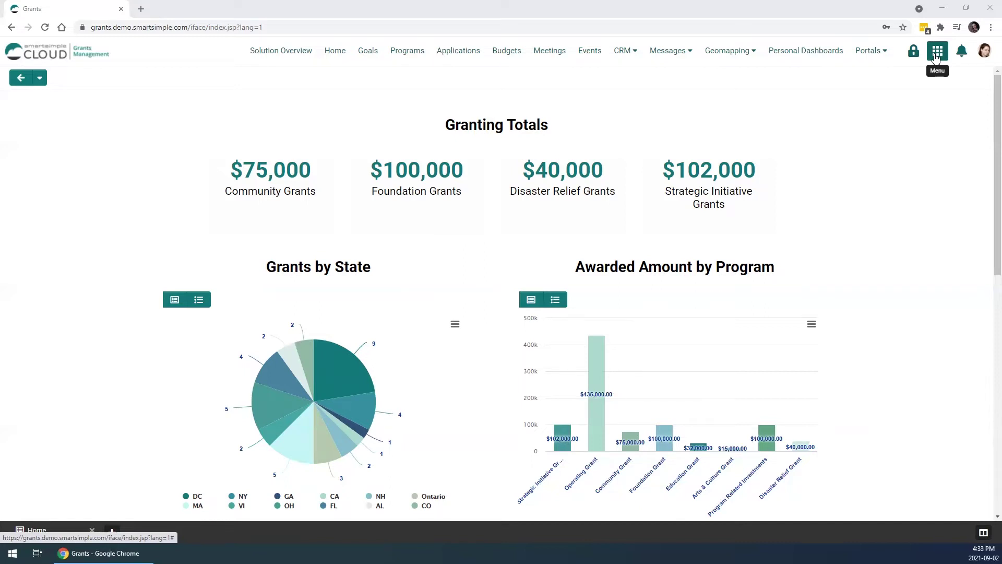
Open the Global Settings and search the available settings for "security".
click(936, 56)
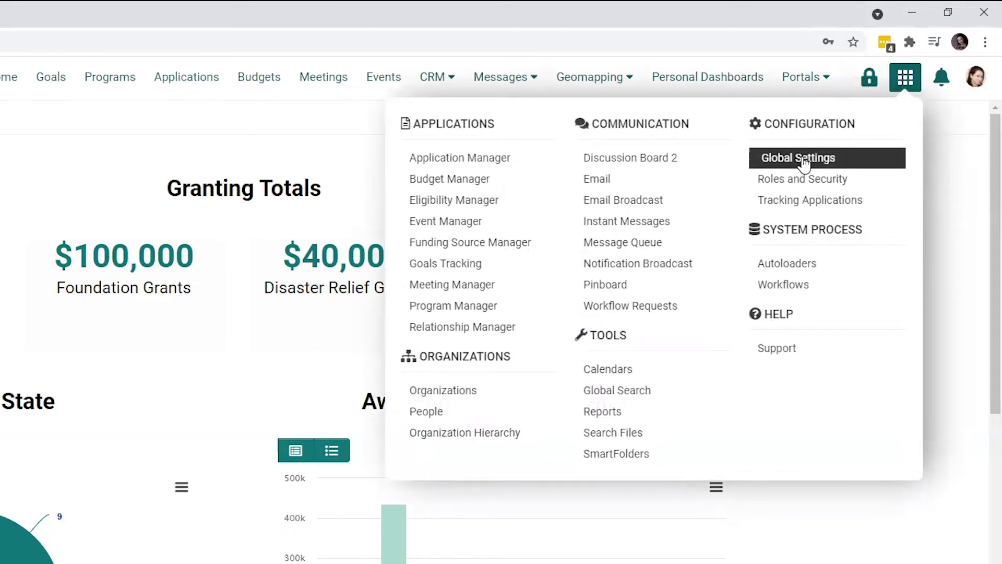
click(804, 163)
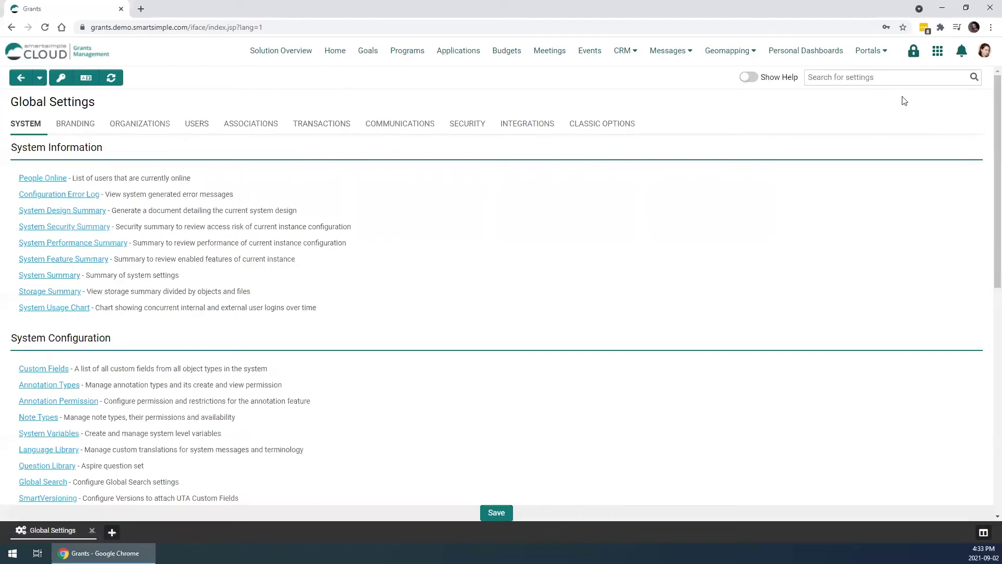
click(840, 78)
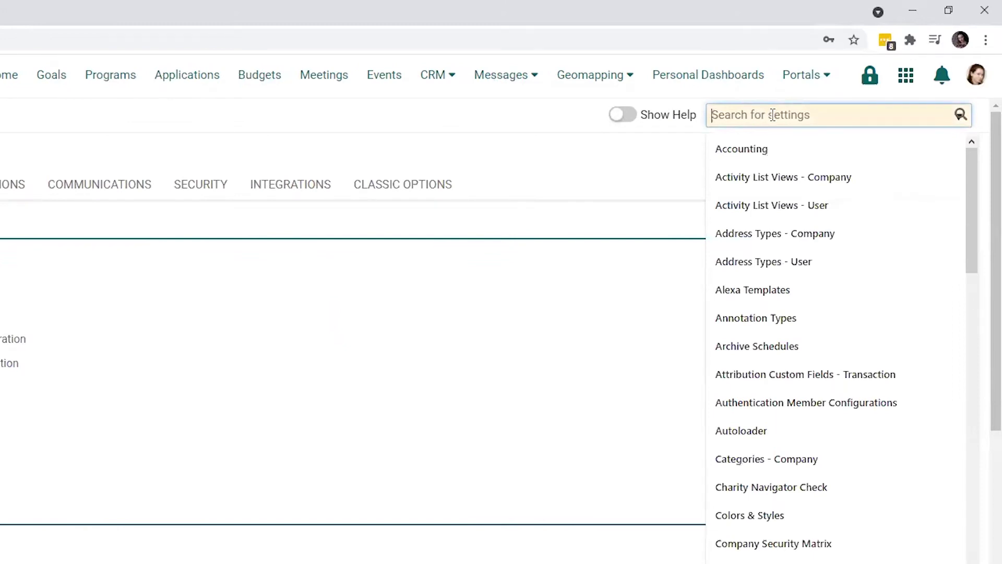
text(security)
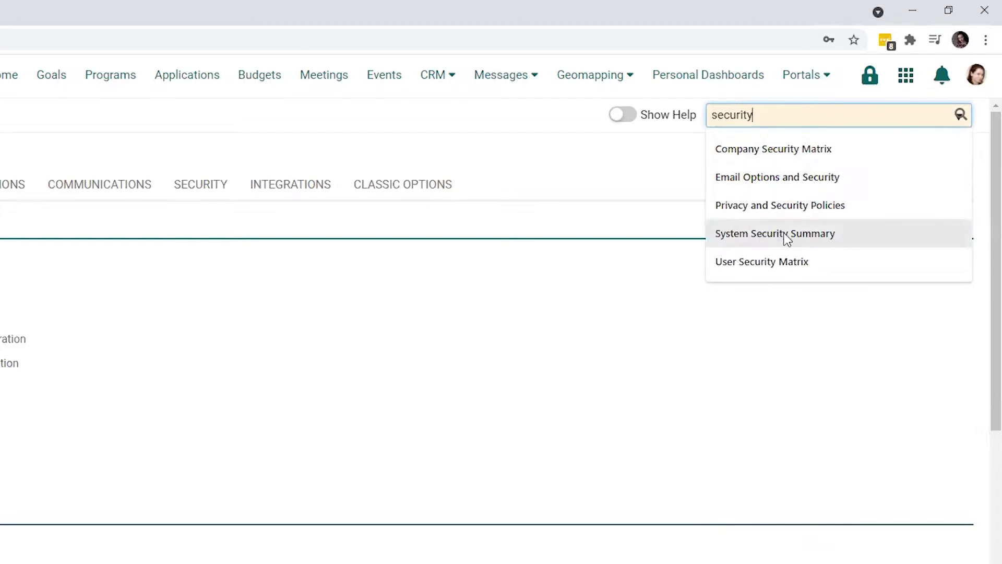
click(574, 315)
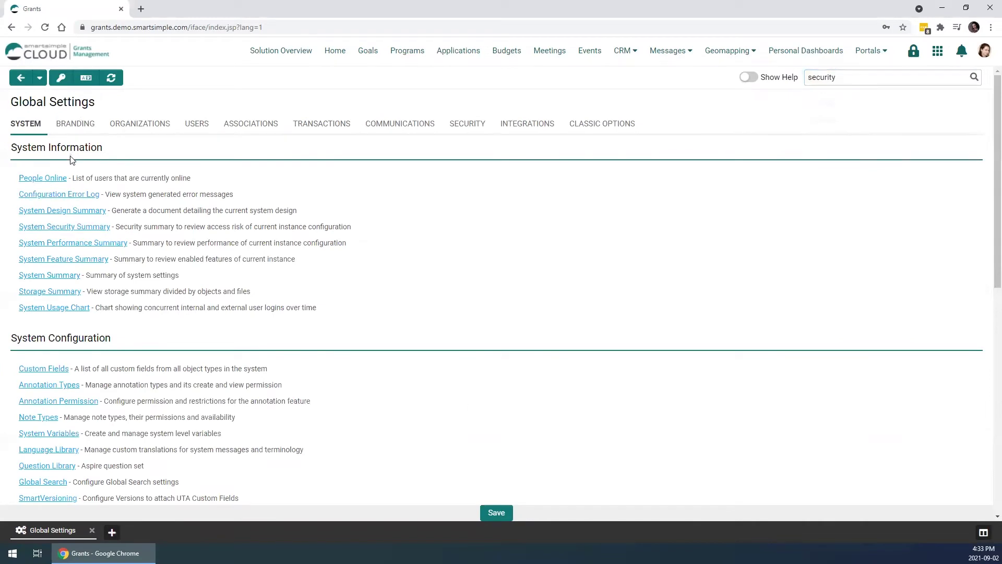
Open the System Security Summary and review the high-severity Base Platform items.
click(54, 227)
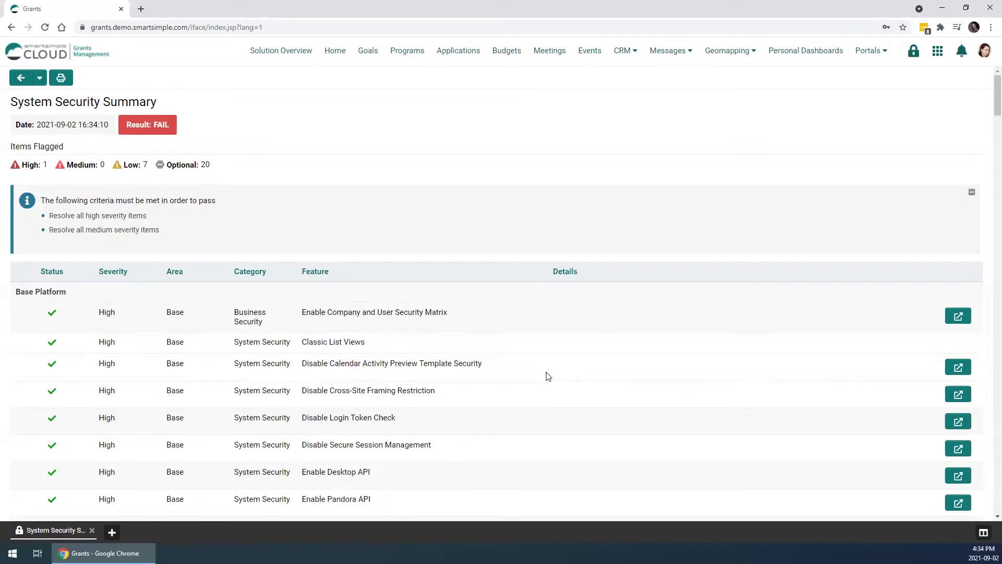
scroll(346, 458, down, 1)
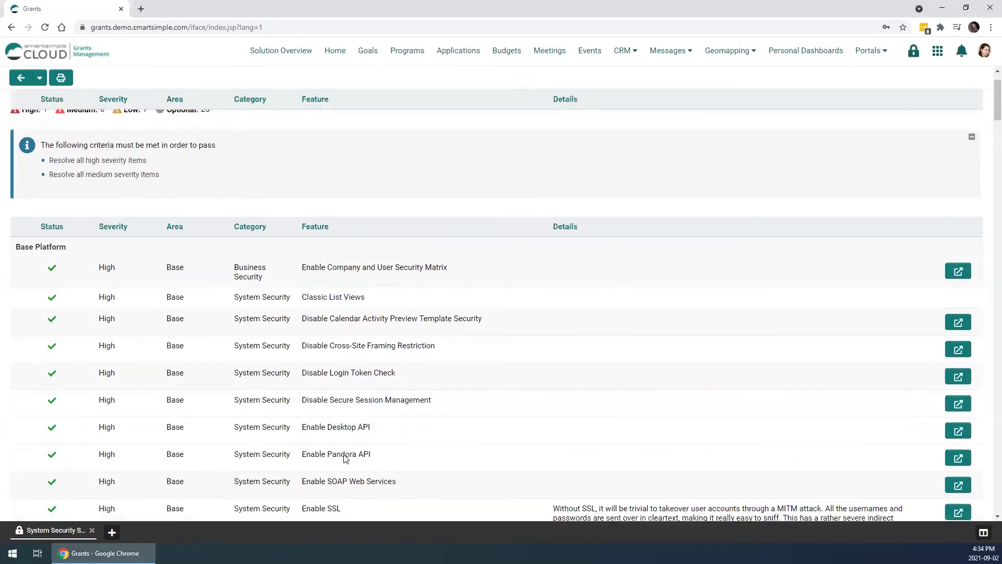
scroll(344, 457, down, 1)
scroll(328, 441, down, 1)
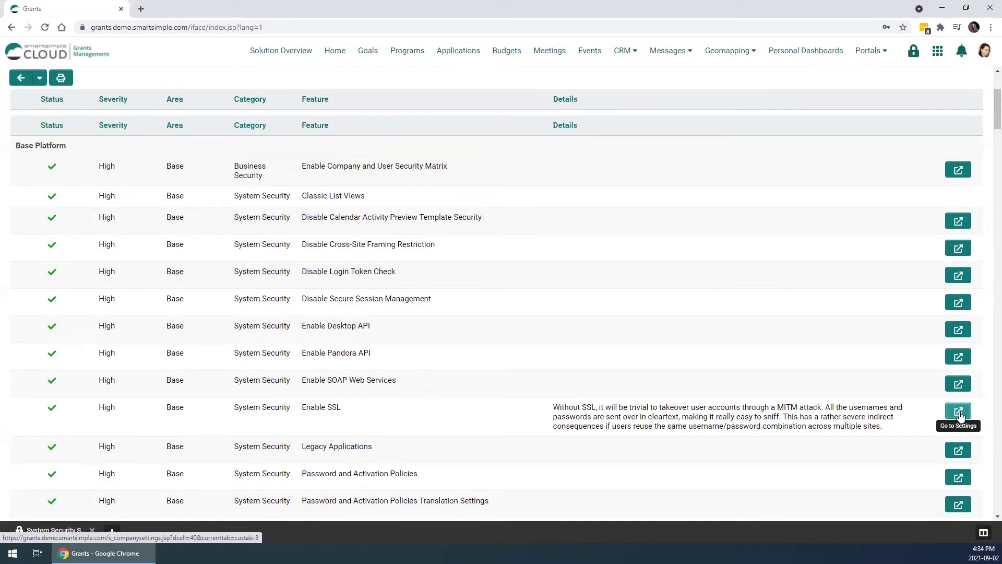
Go to the settings behind the Enable SSL item and look through the global security options.
click(959, 413)
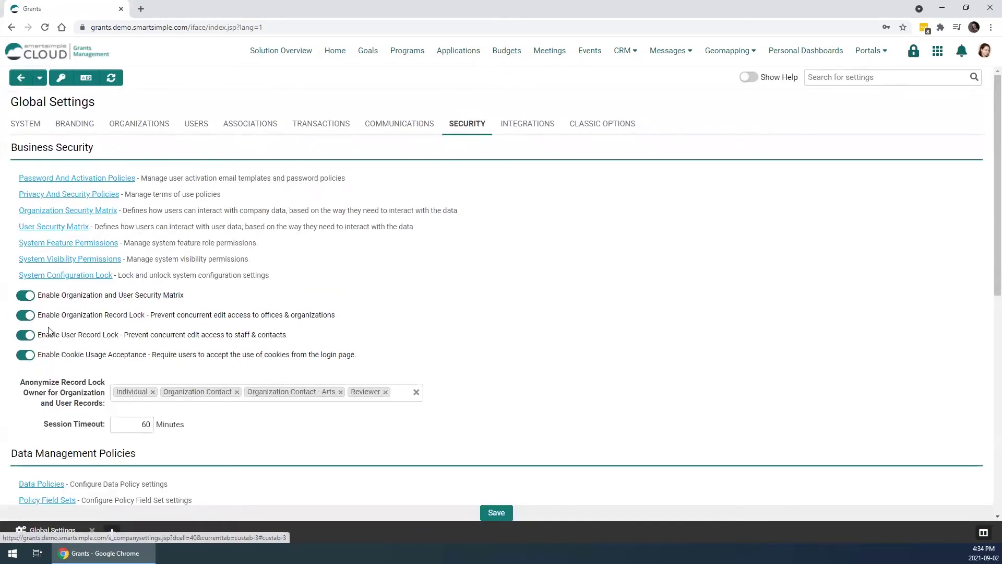
scroll(110, 365, down, 3)
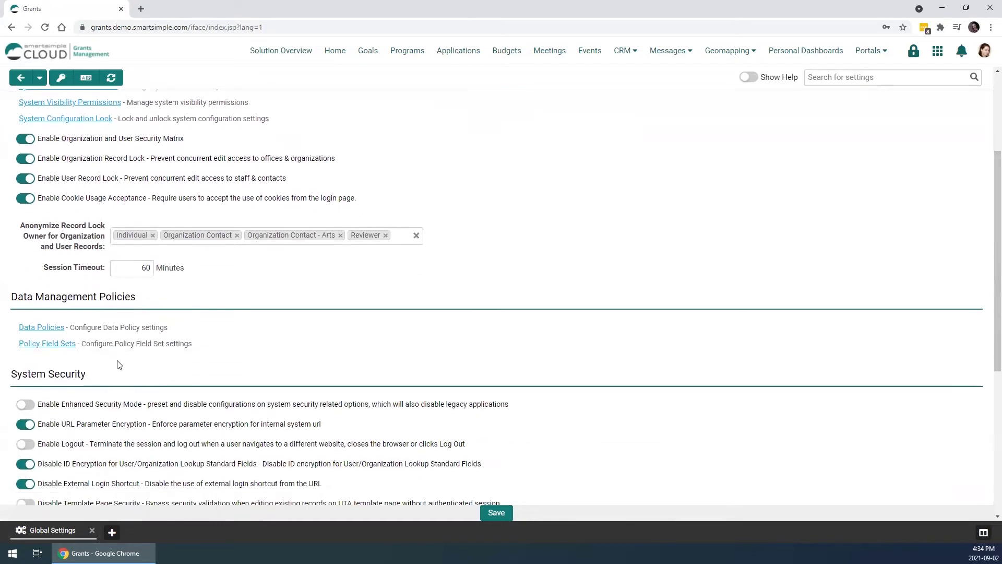
scroll(115, 366, down, 5)
scroll(405, 342, up, 8)
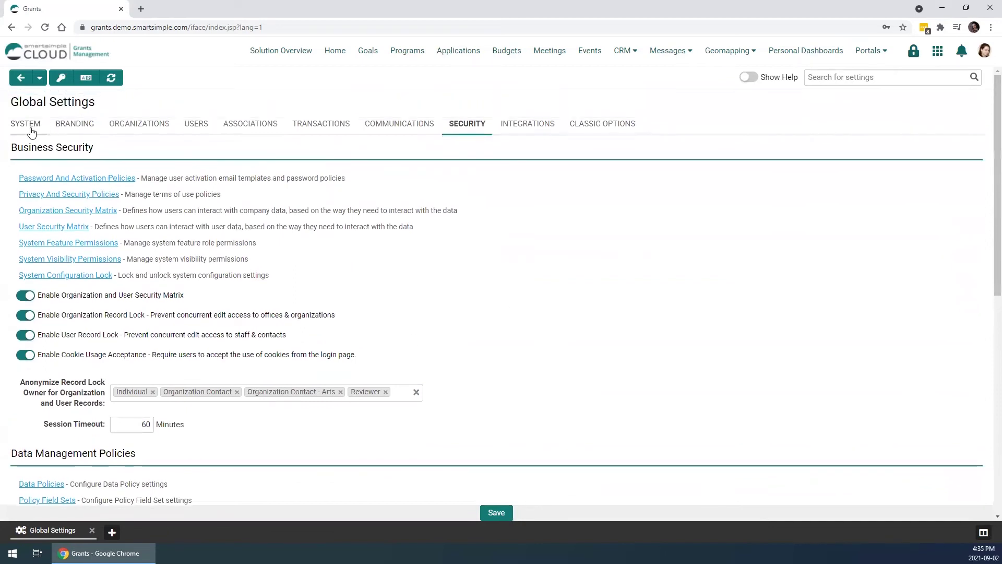
Return to the System Security Summary and examine the checks from Base Platform through Budget Manager for flagged items.
click(25, 124)
click(42, 229)
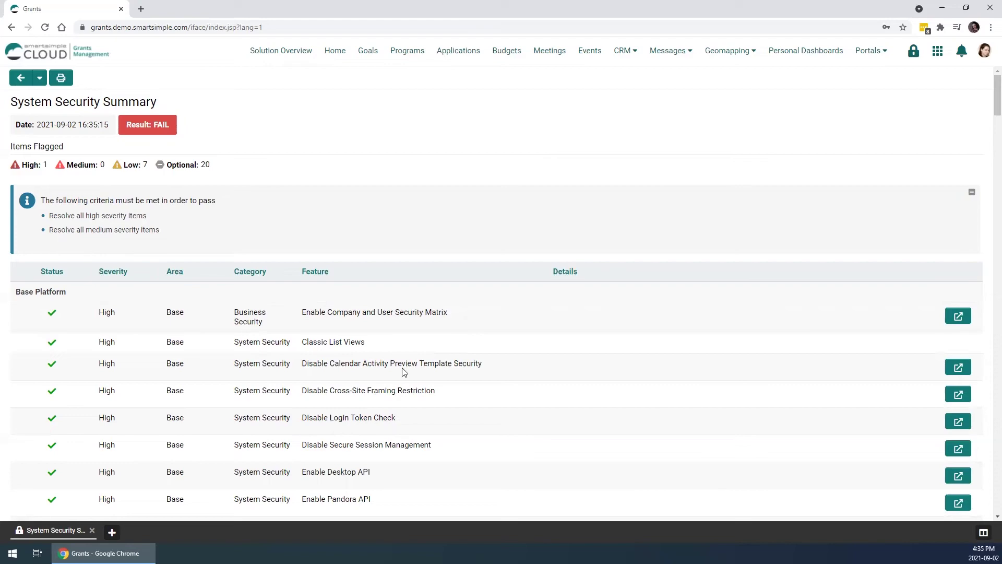
scroll(404, 368, down, 3)
scroll(399, 359, down, 12)
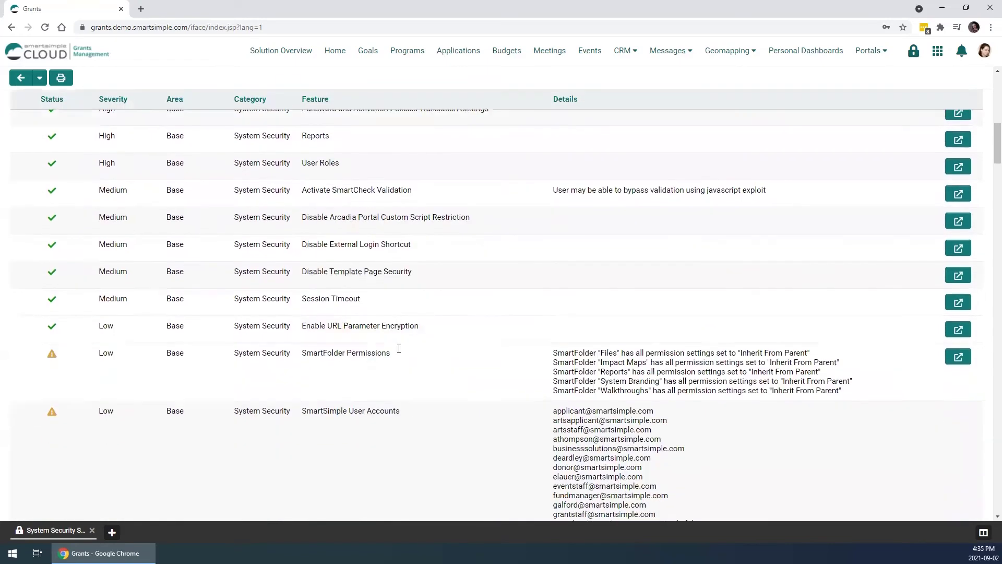
scroll(398, 348, down, 14)
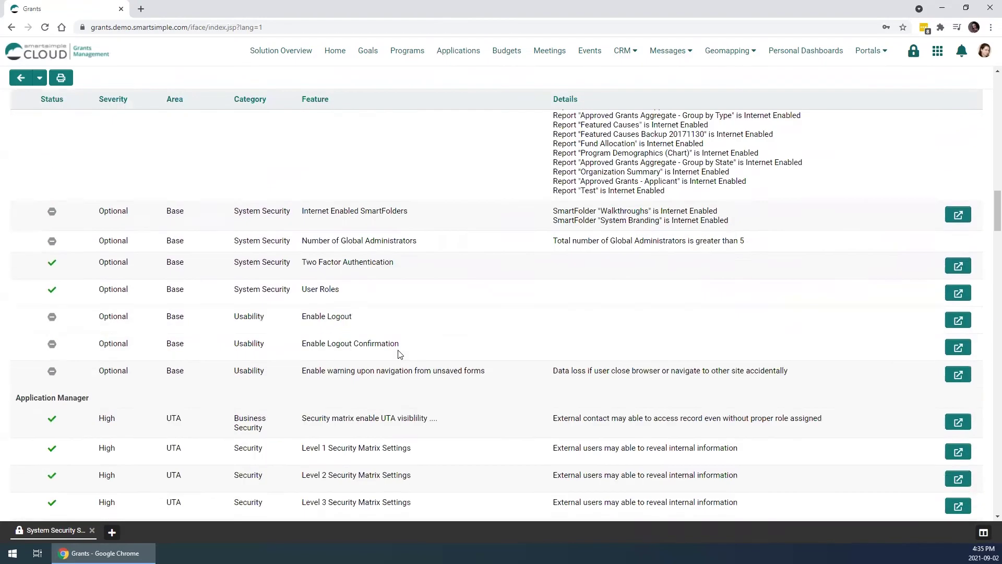
scroll(399, 351, down, 6)
scroll(403, 347, up, 2)
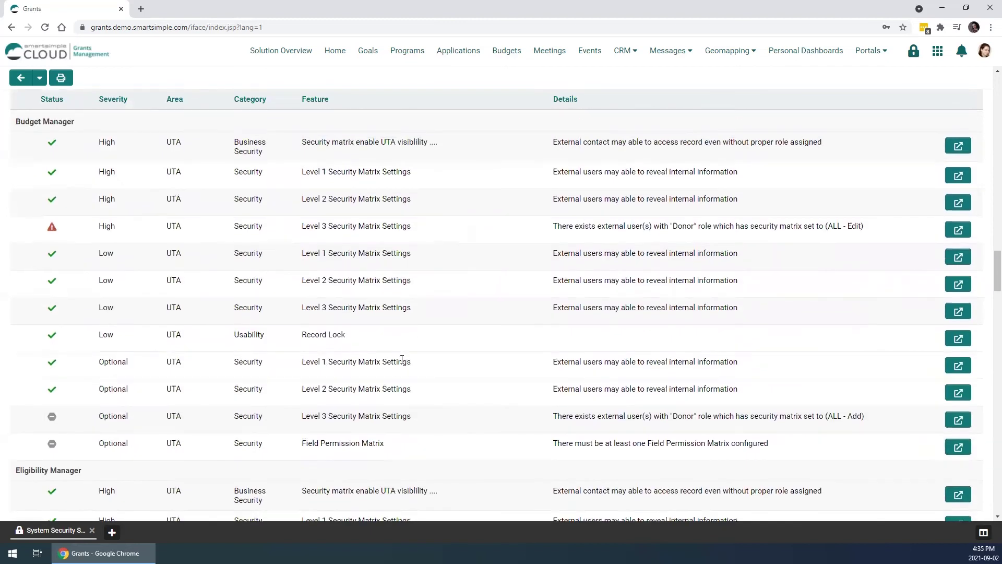
scroll(94, 265, up, 3)
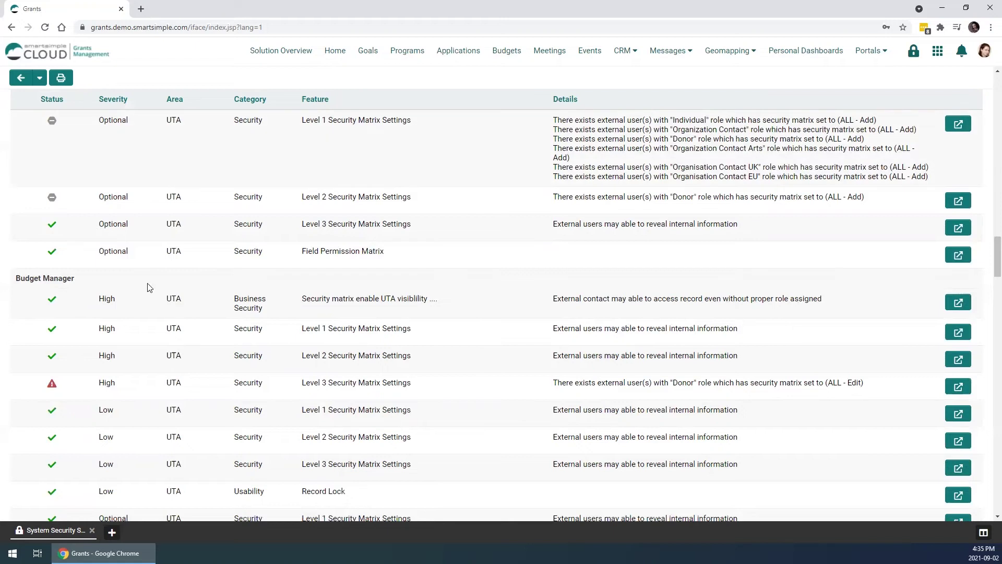
Go to the settings of Budget Manager's flagged high-severity Level 3 Security Matrix item and inspect the role permissions.
click(958, 387)
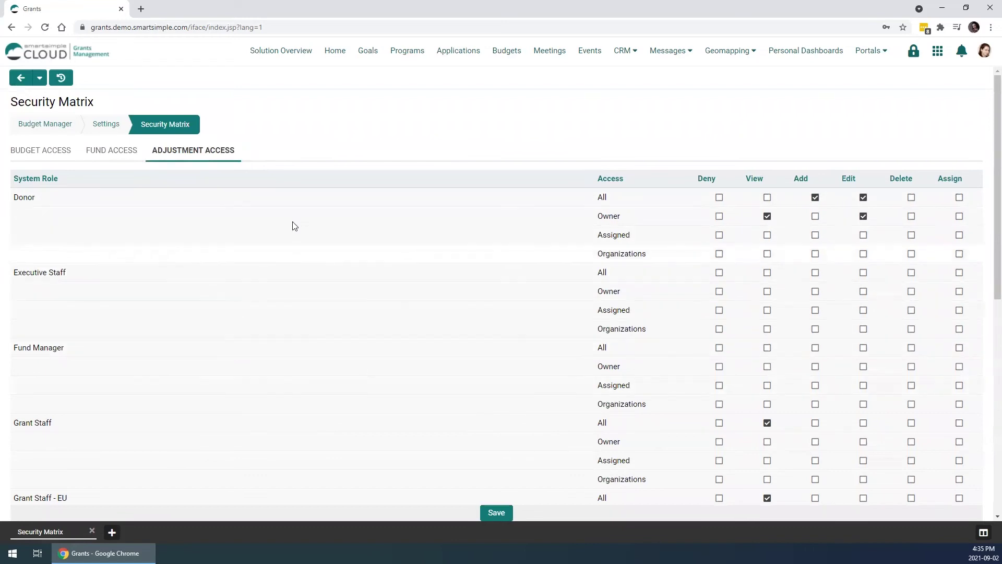
scroll(432, 255, down, 1)
scroll(432, 254, down, 1)
scroll(806, 179, up, 1)
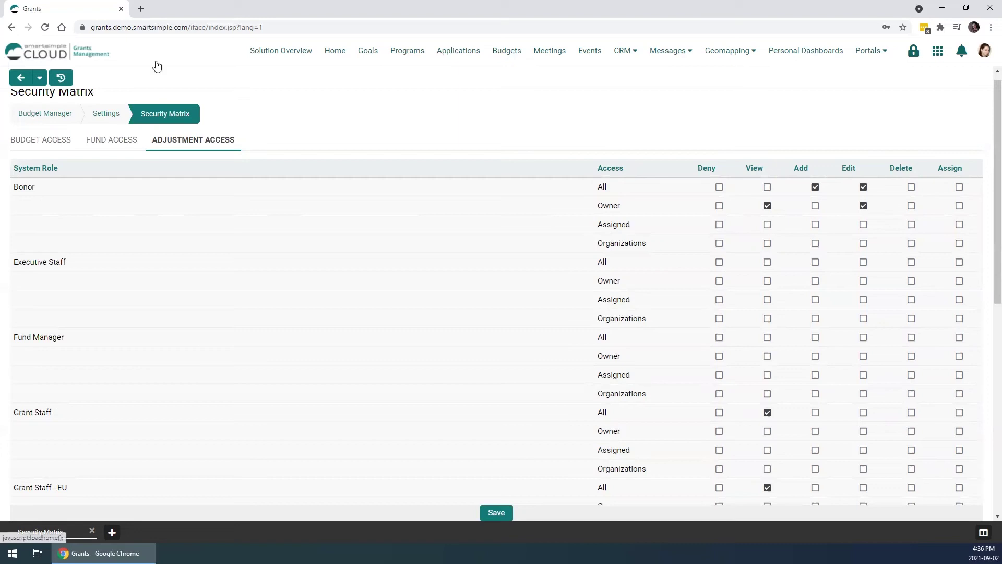
Reopen the System Security Summary from Global Settings and look through its checks down to the Eligibility Manager section.
click(937, 50)
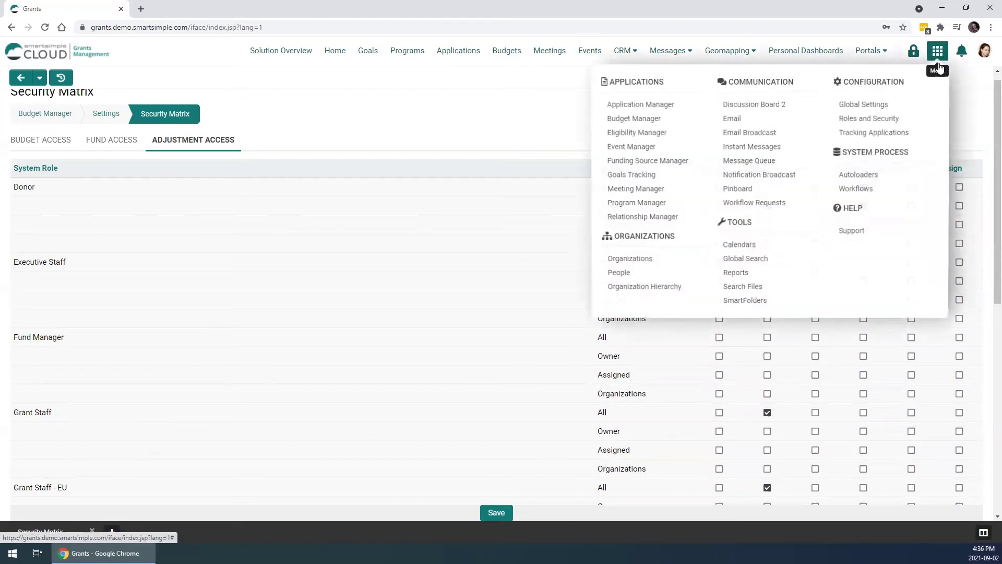
click(868, 106)
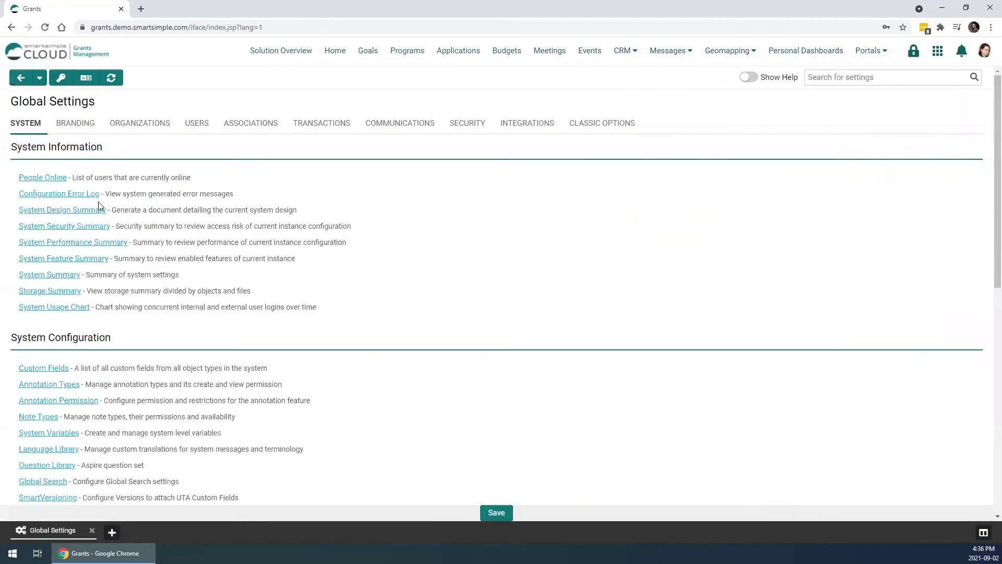
click(69, 229)
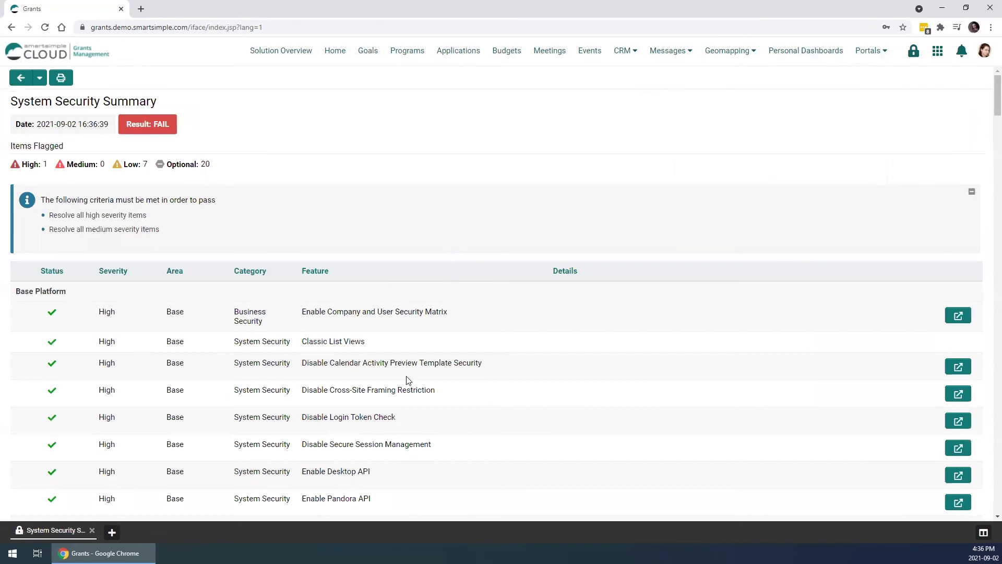
scroll(516, 369, down, 10)
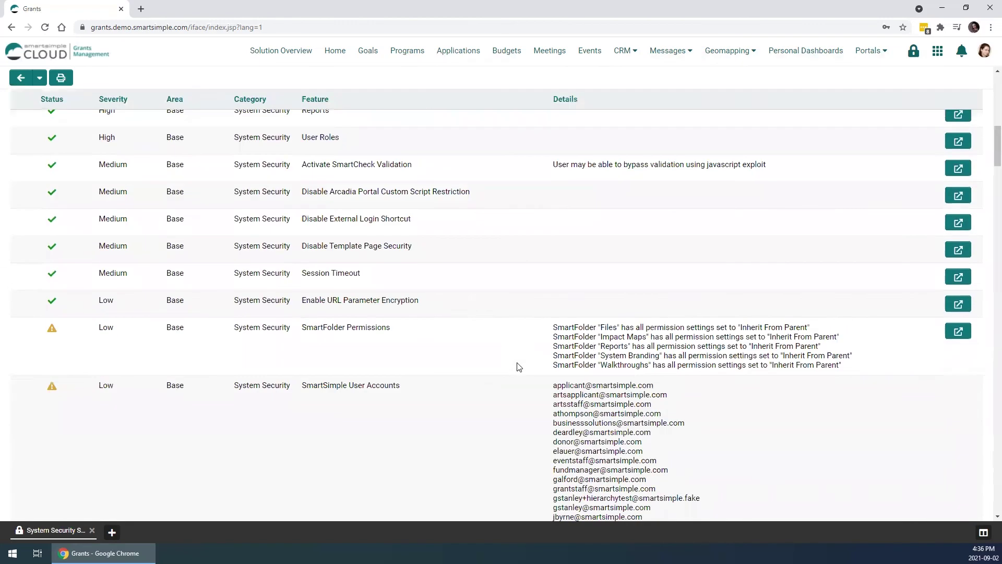
scroll(511, 378, down, 15)
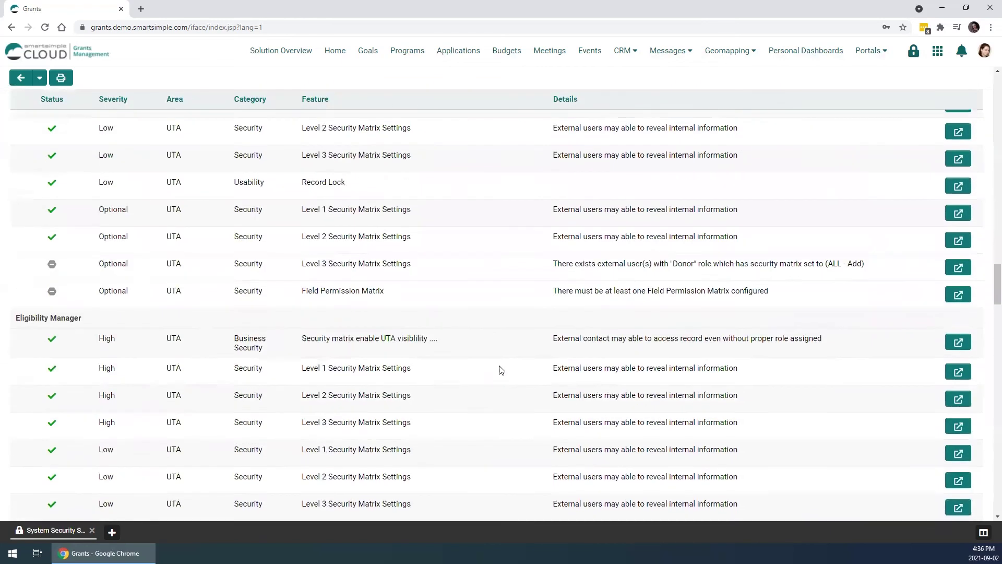